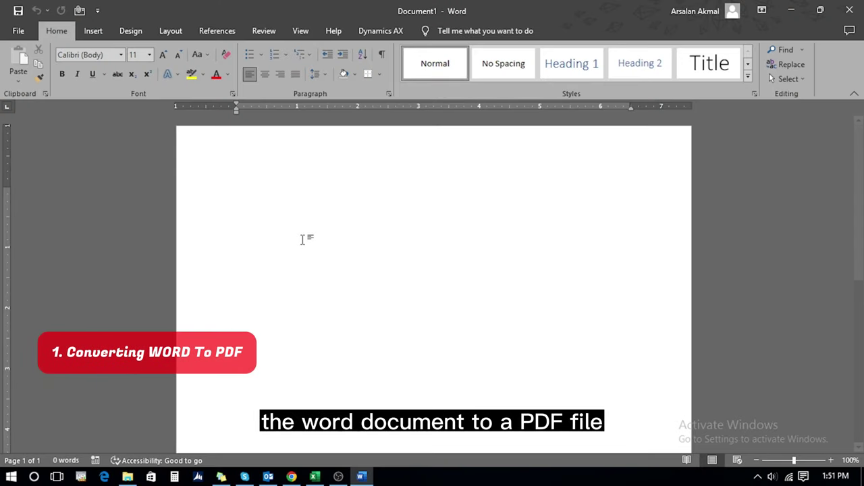
Step: Create a new document from the Modern chronological resume template
click(18, 32)
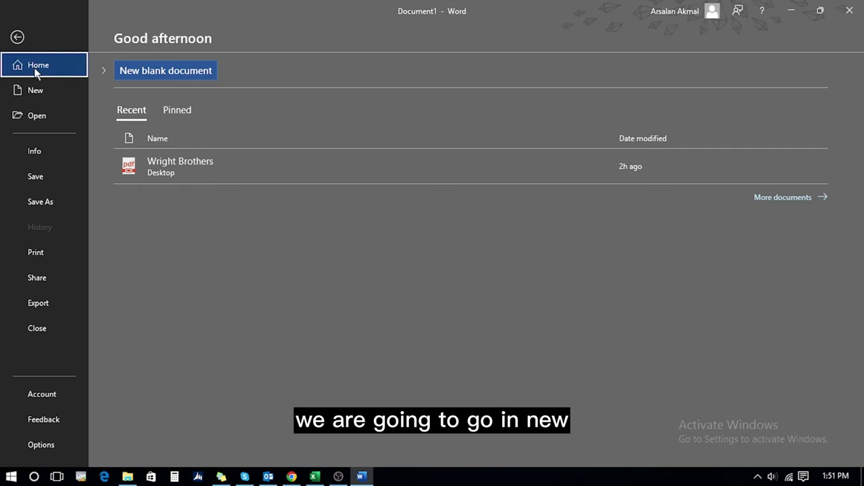
click(39, 92)
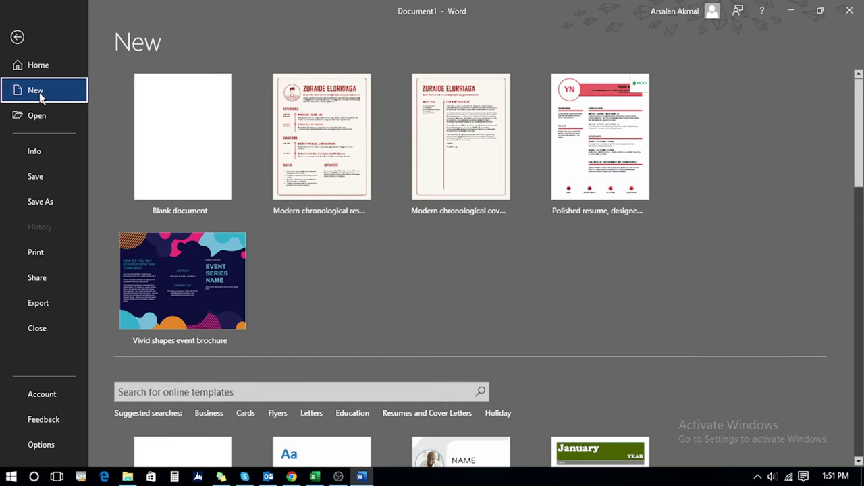
mouse_move(860, 137)
mouse_down()
mouse_move(862, 256)
mouse_move(861, 131)
mouse_up()
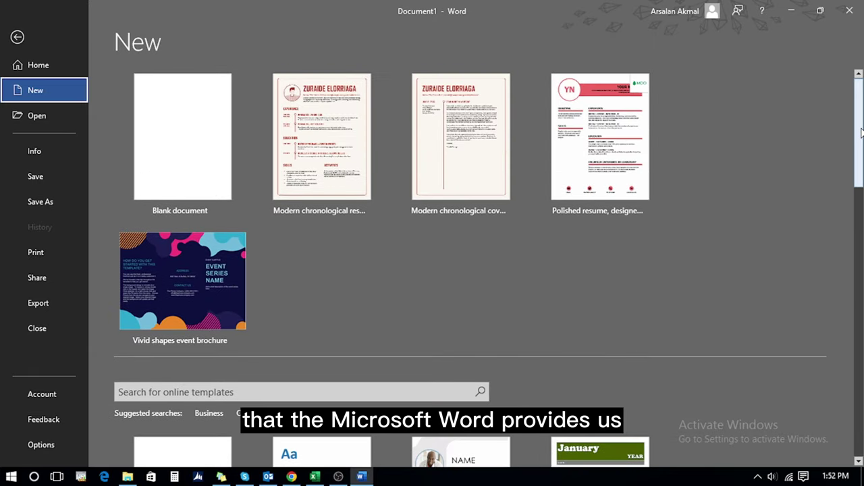
mouse_move(322, 137)
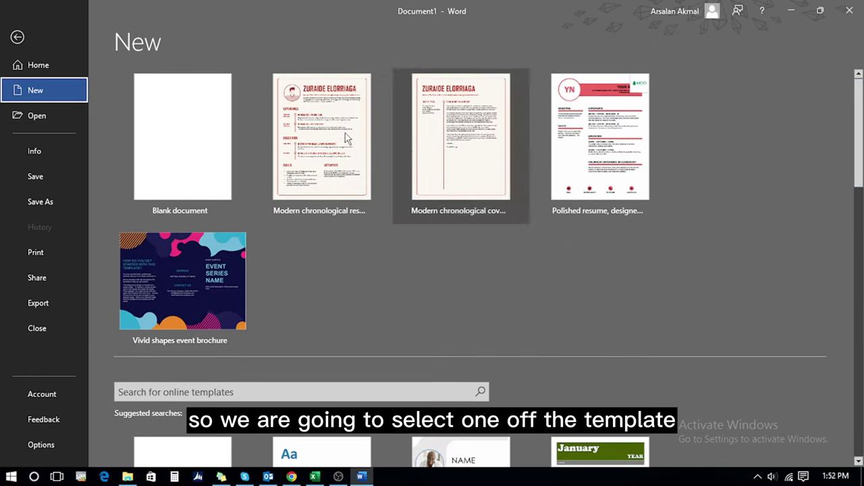
click(303, 134)
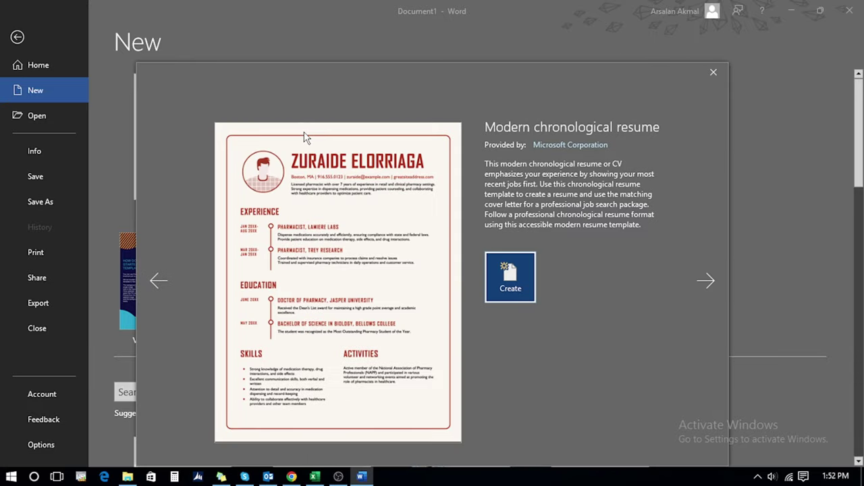
click(511, 284)
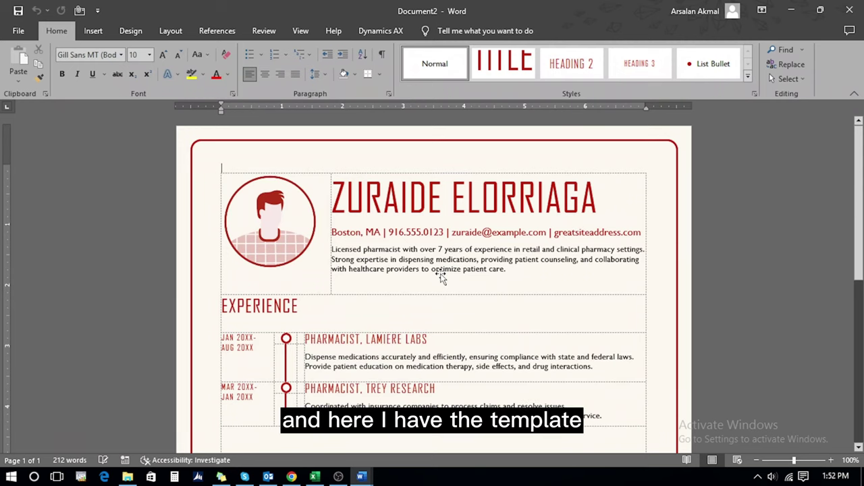
Step: Replace the header's sample name with the author's full name and the sample e-mail with their own address
triple_click(337, 198)
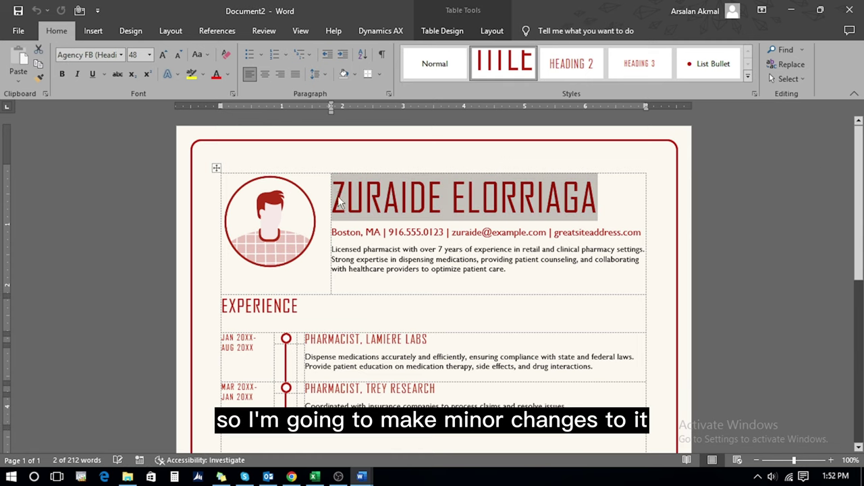
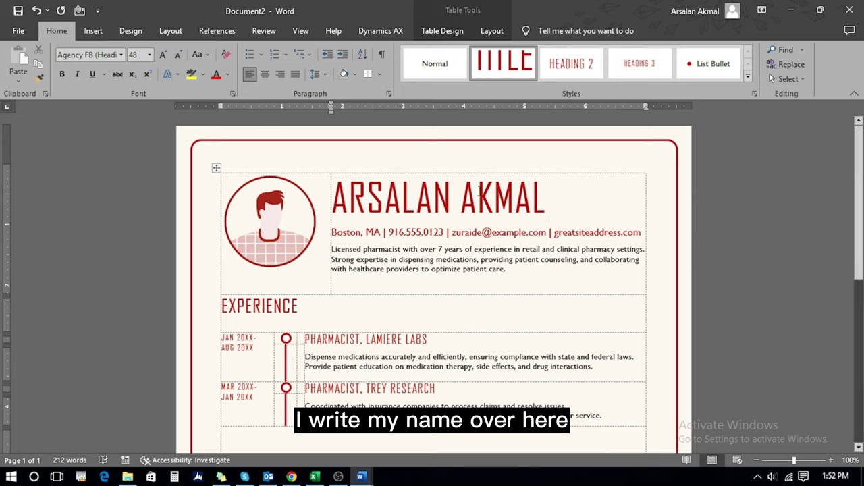
double_click(499, 232)
key(BackSpace)
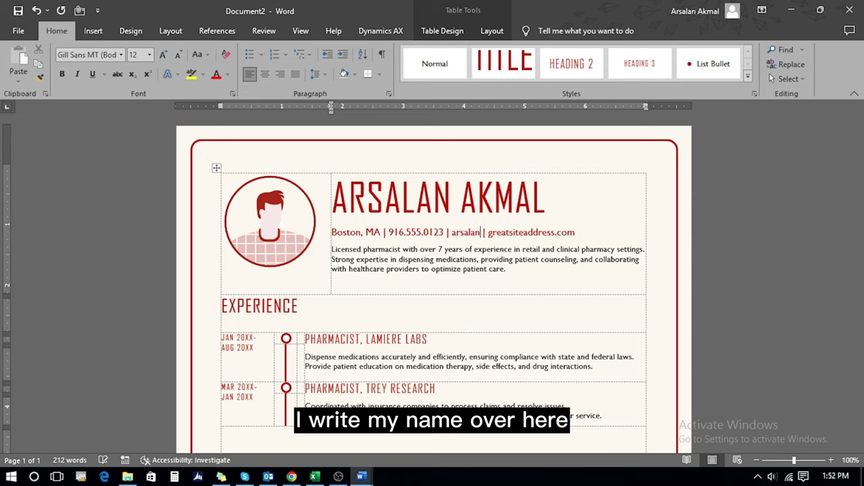
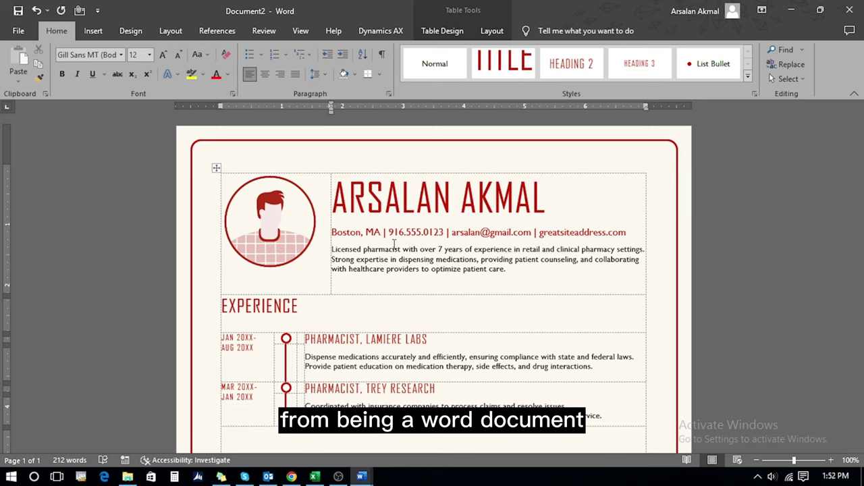
Step: Set up Save As to the Desktop with the file name 'Document converted from word to pdf'
click(18, 32)
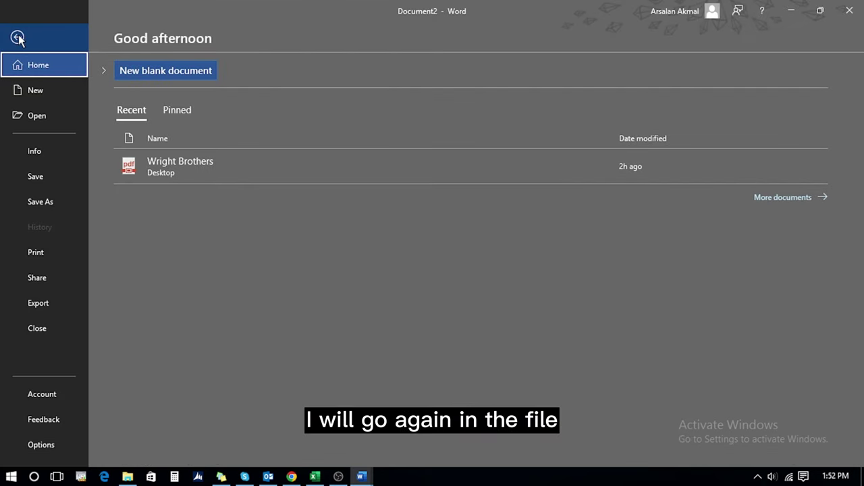
click(50, 206)
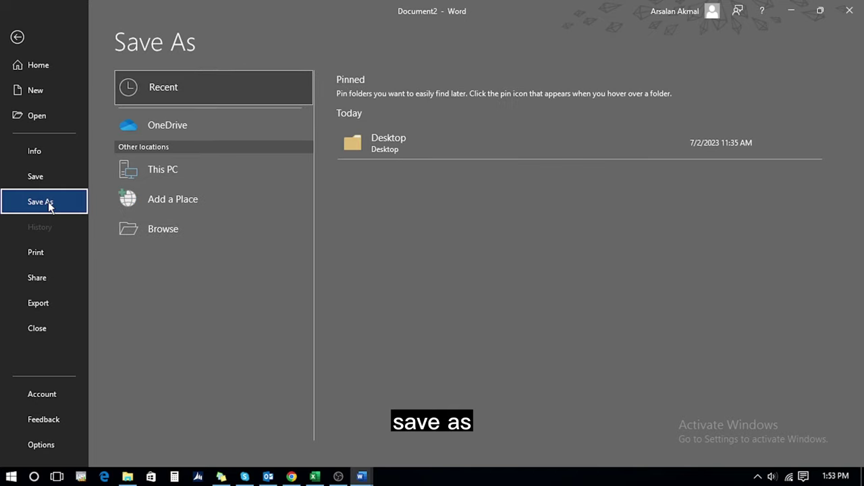
click(164, 232)
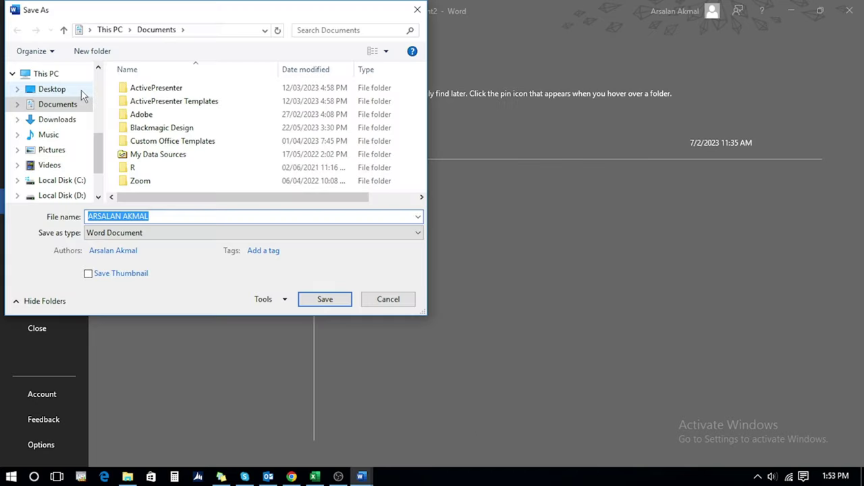
click(80, 90)
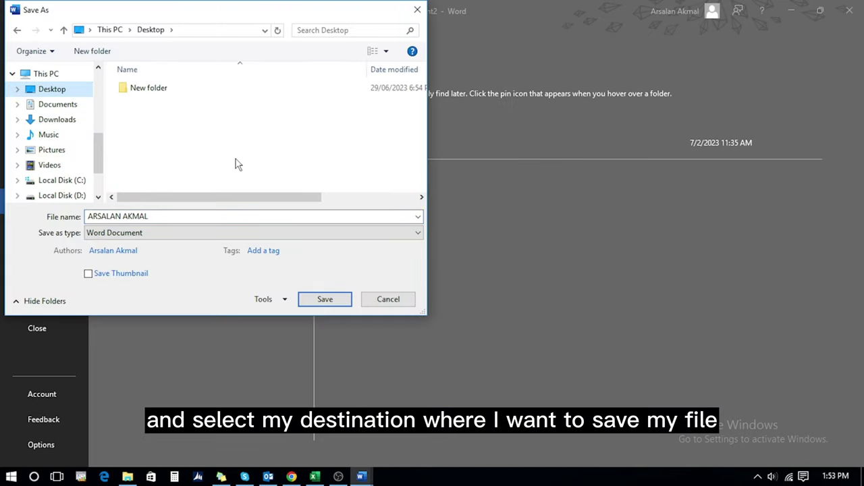
click(172, 217)
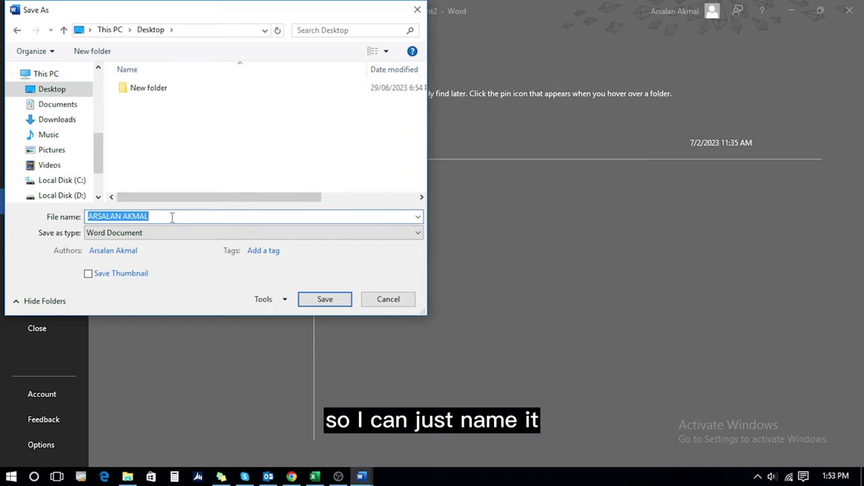
text(Doc)
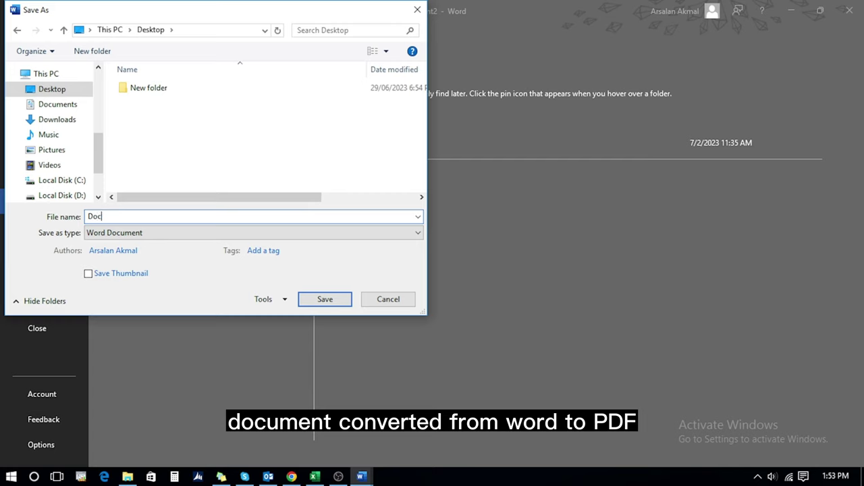
text(ument converted)
text( from word )
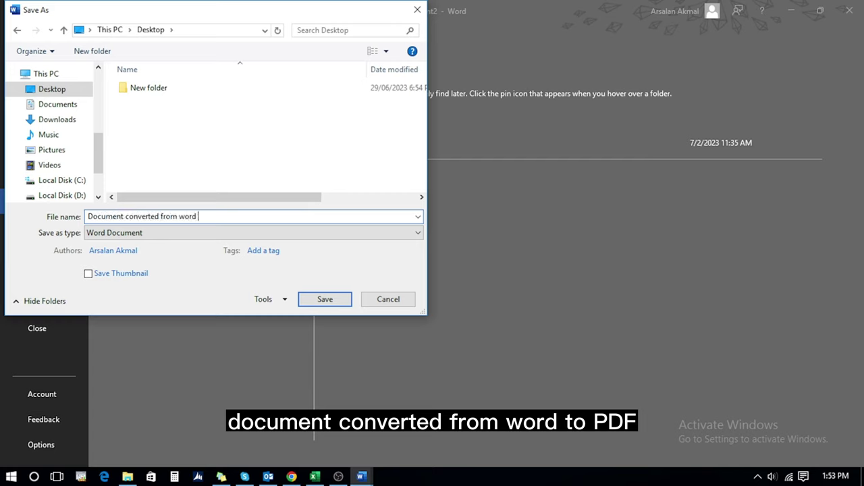
text(to pdf)
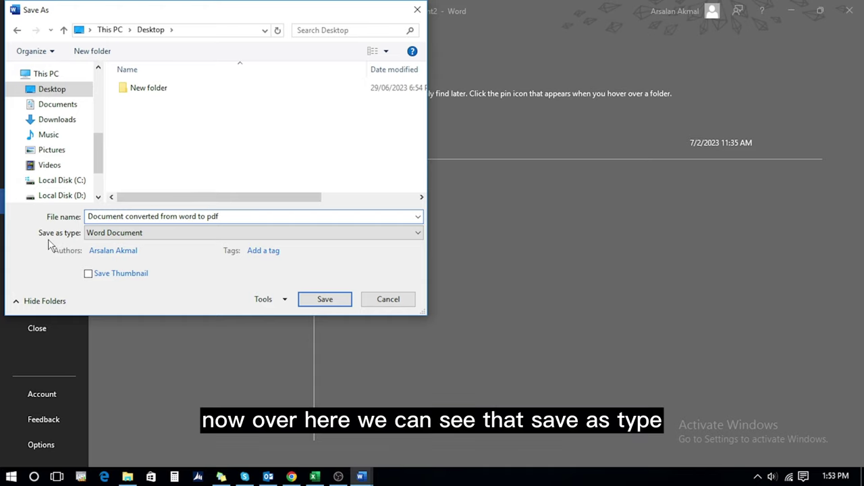
click(115, 235)
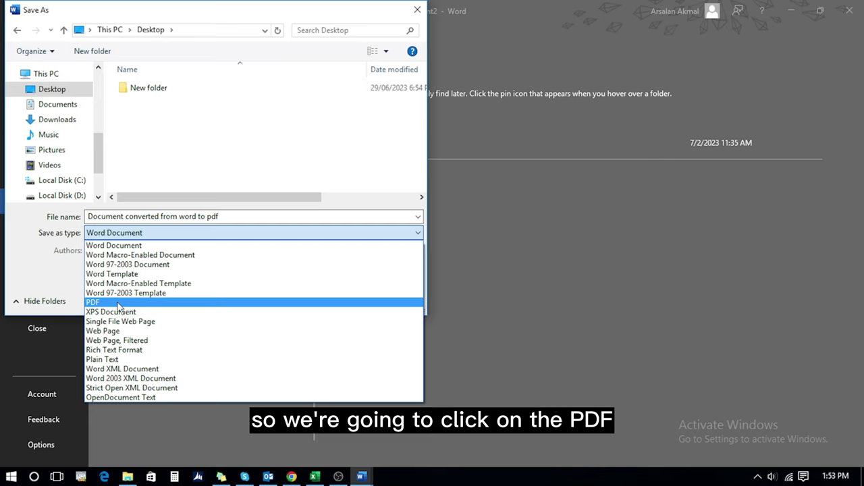
Step: Set the file type to PDF, review the page-range setting in PDF Options, and cancel without changes
click(118, 306)
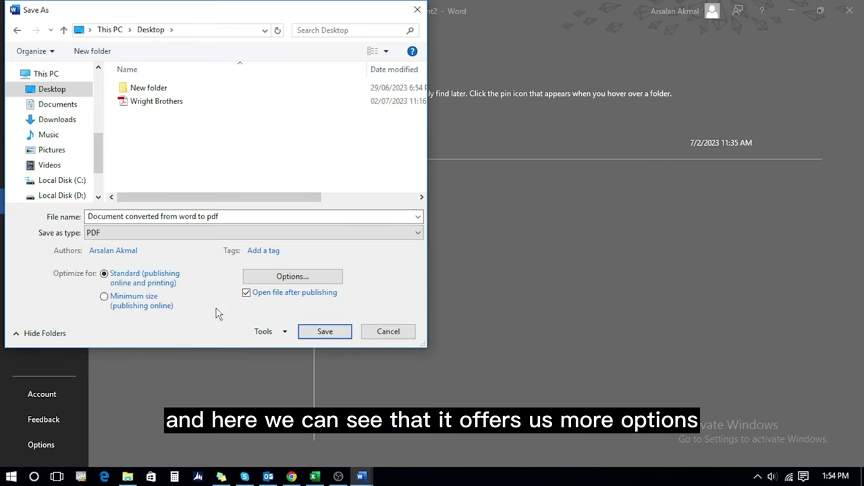
click(276, 280)
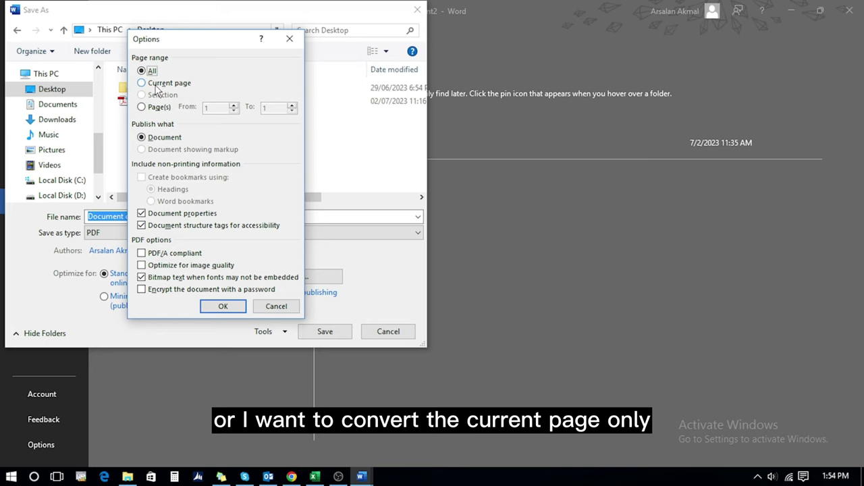
click(141, 107)
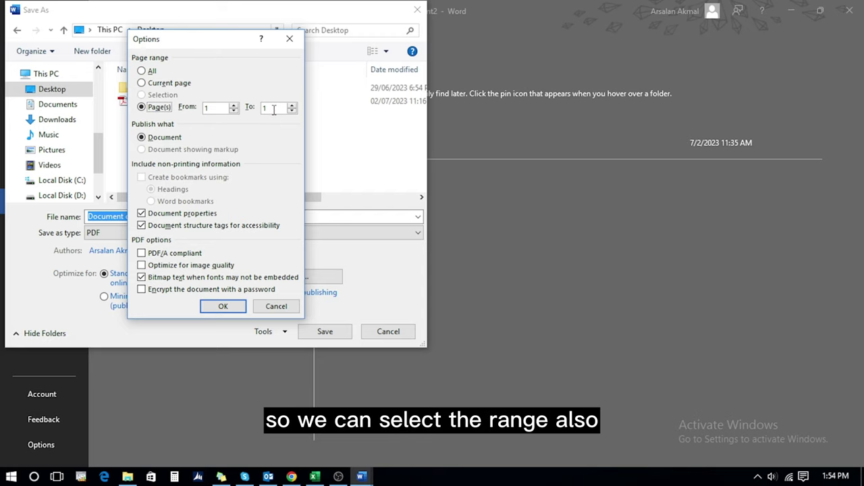
click(281, 308)
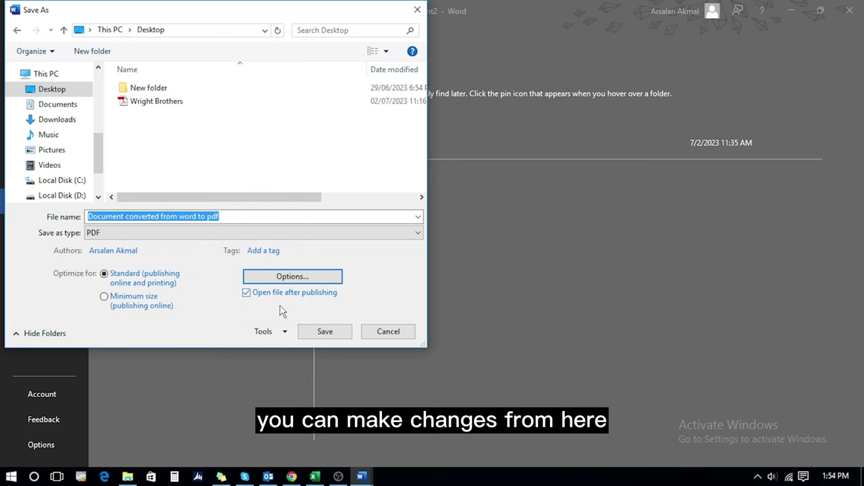
Step: Save the resume PDF to the Desktop, view it maximized in Adobe Reader, then show the desktop
click(323, 331)
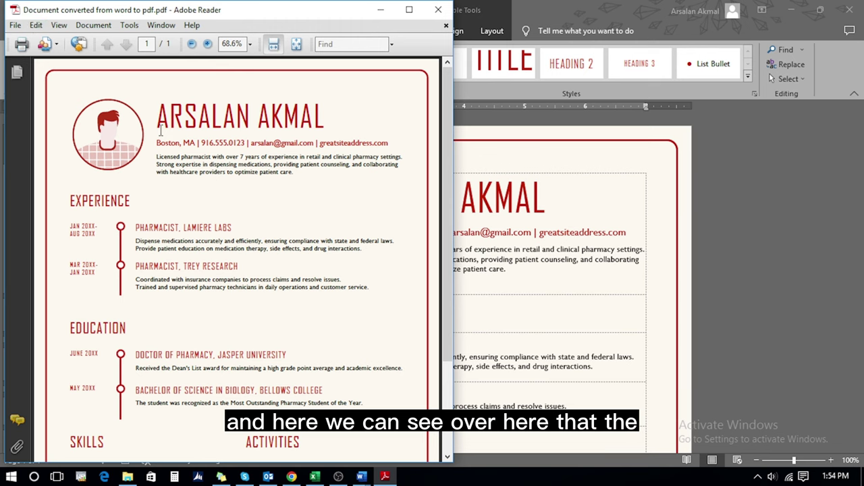
click(409, 9)
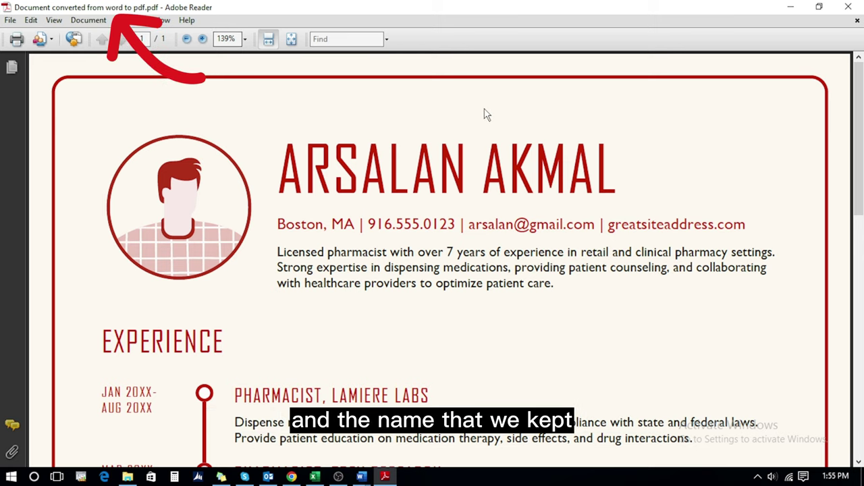
key(super+d)
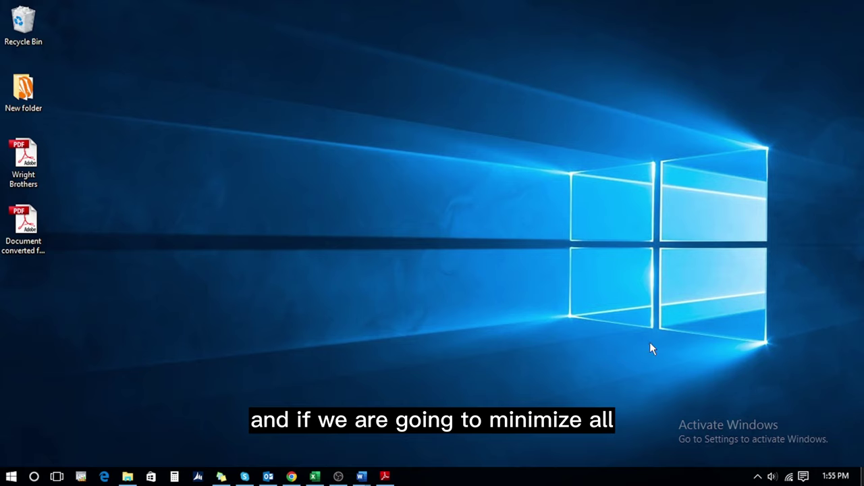
click(28, 225)
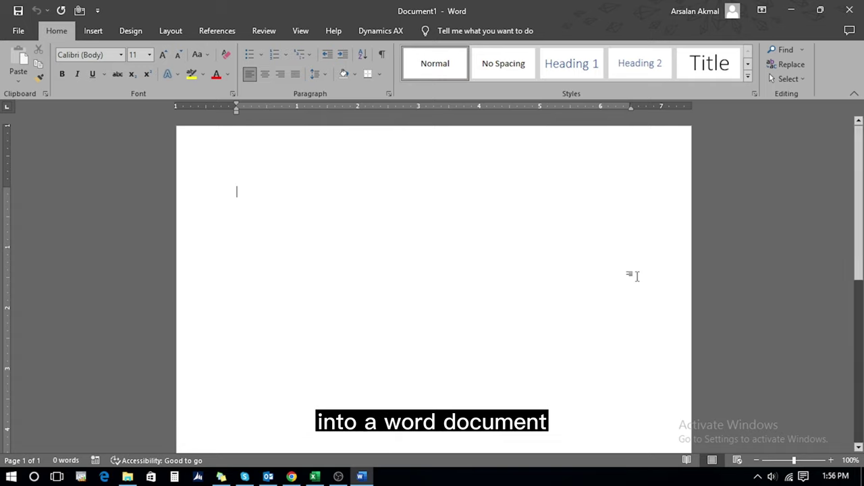
key(super+d)
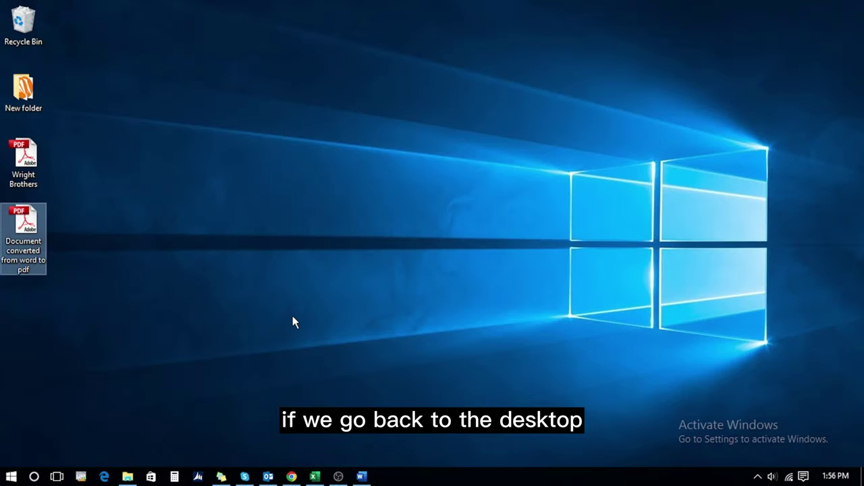
click(293, 321)
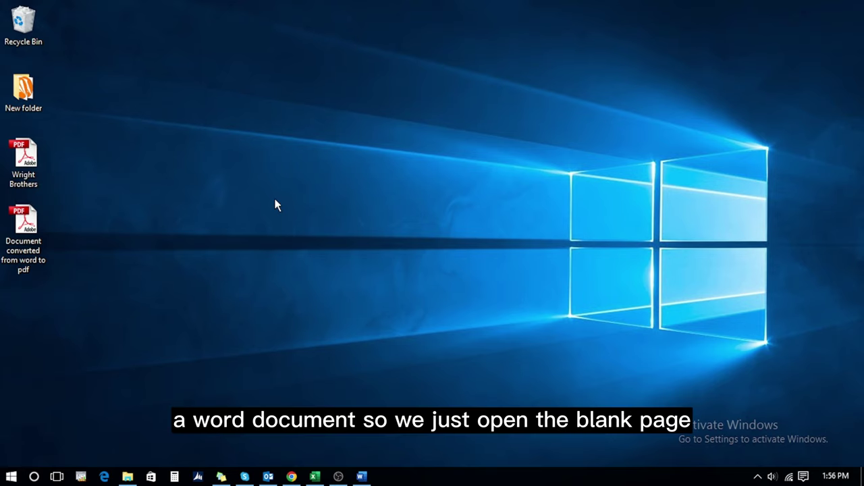
Step: From a new blank document, open the 'Wright Brothers' PDF on the Desktop
click(361, 477)
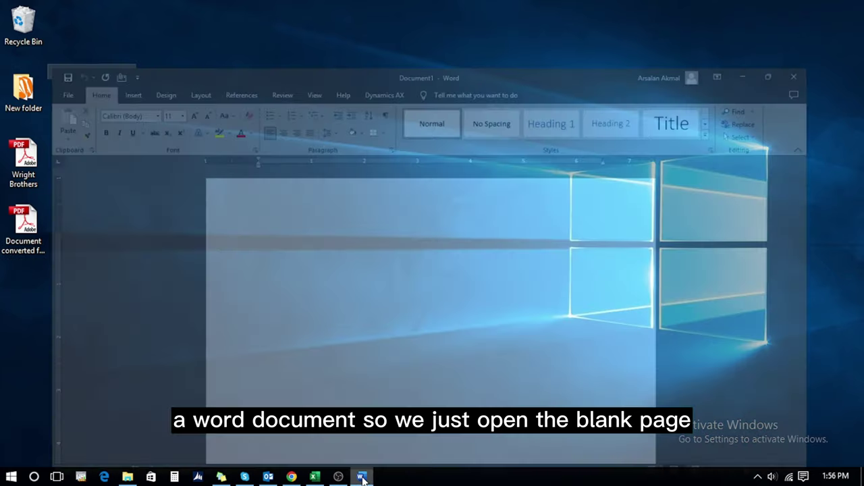
click(18, 31)
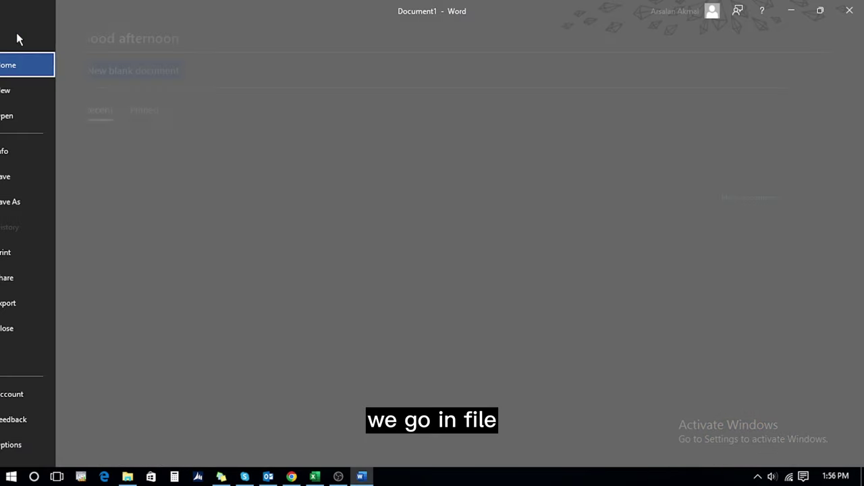
click(36, 116)
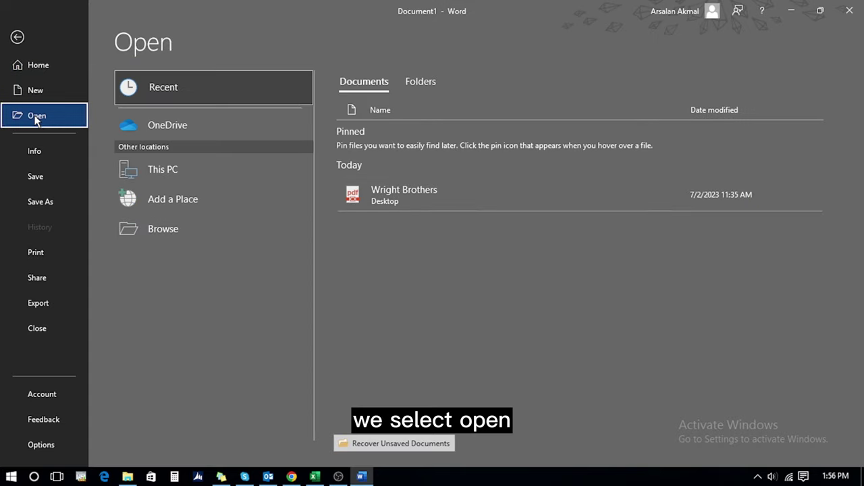
click(156, 231)
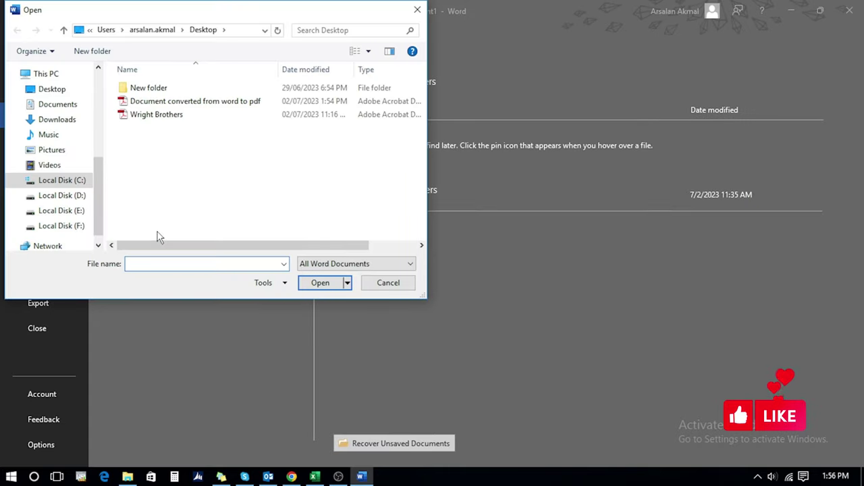
click(161, 120)
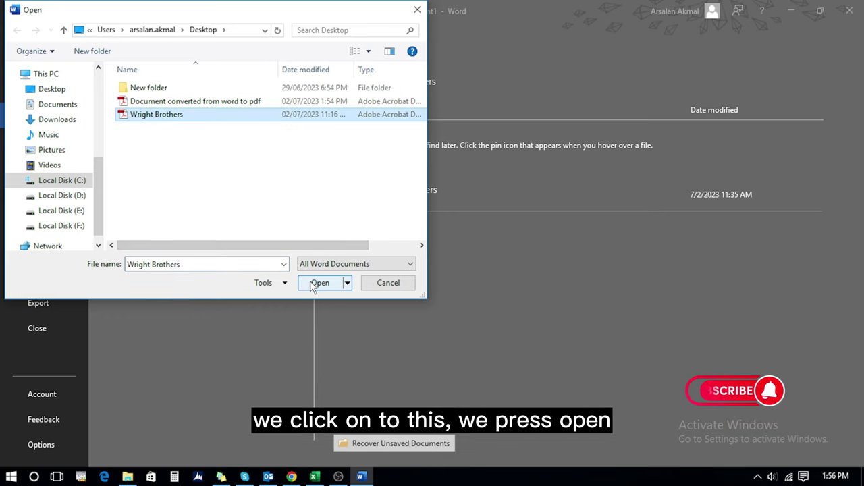
click(313, 283)
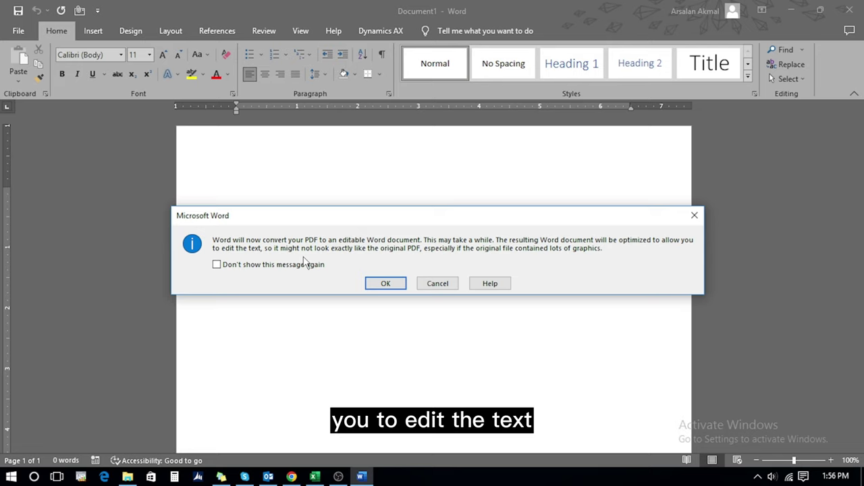
Step: Accept the PDF conversion and scroll through the three-page converted document to check it
click(386, 285)
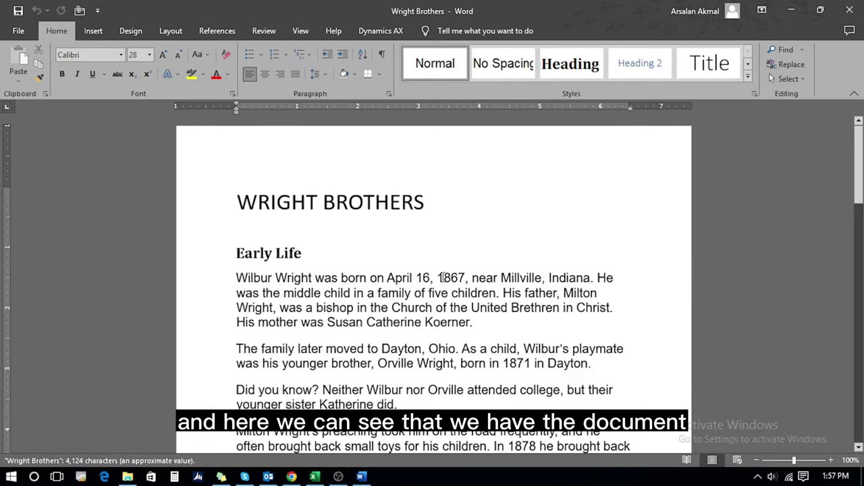
drag(860, 162, 856, 380)
scroll(859, 364, down, 1)
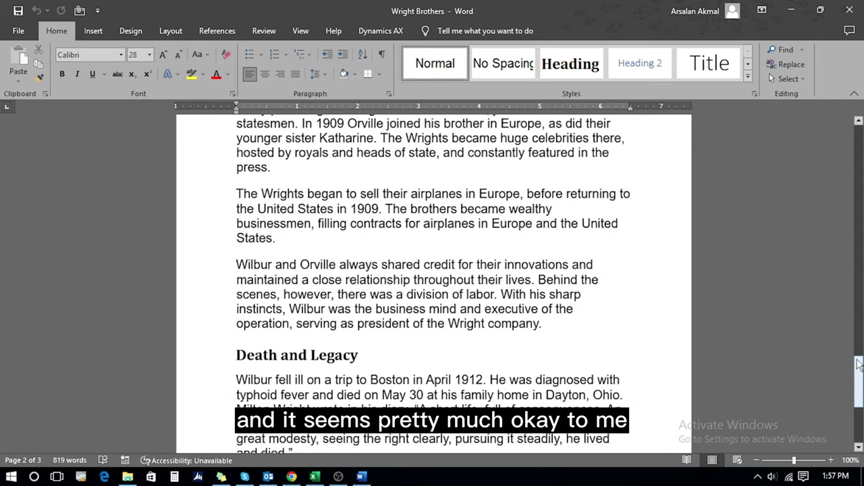
drag(859, 371, 858, 203)
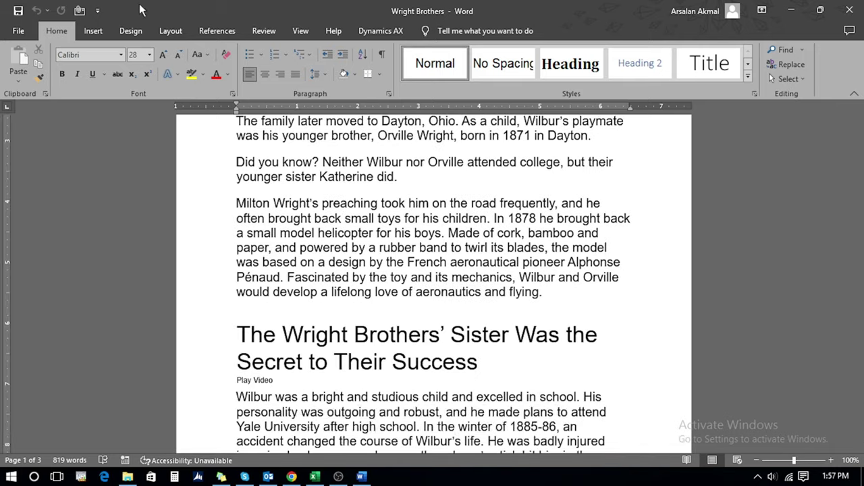
Step: Save the converted document to the Desktop as the Word file 'Wright Brothers - Word'
click(18, 32)
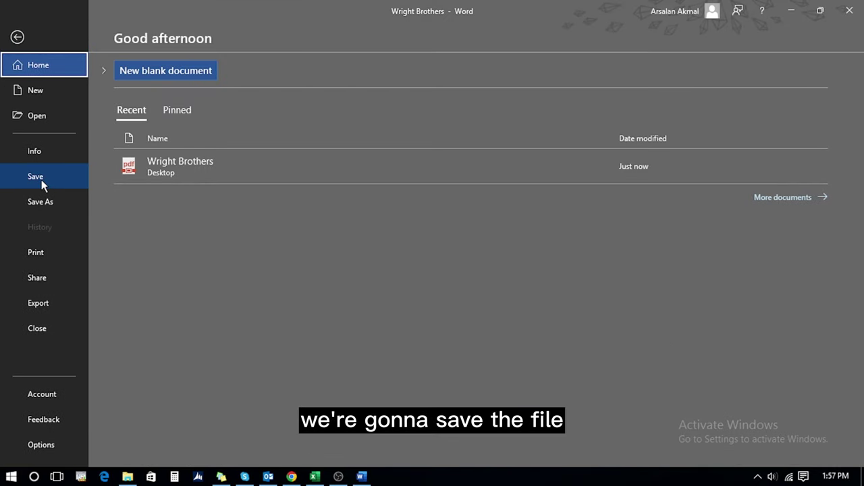
click(45, 199)
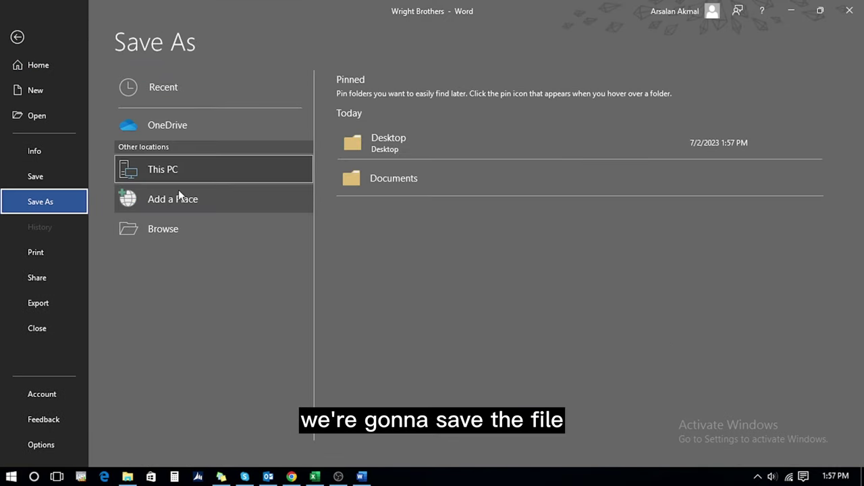
click(177, 226)
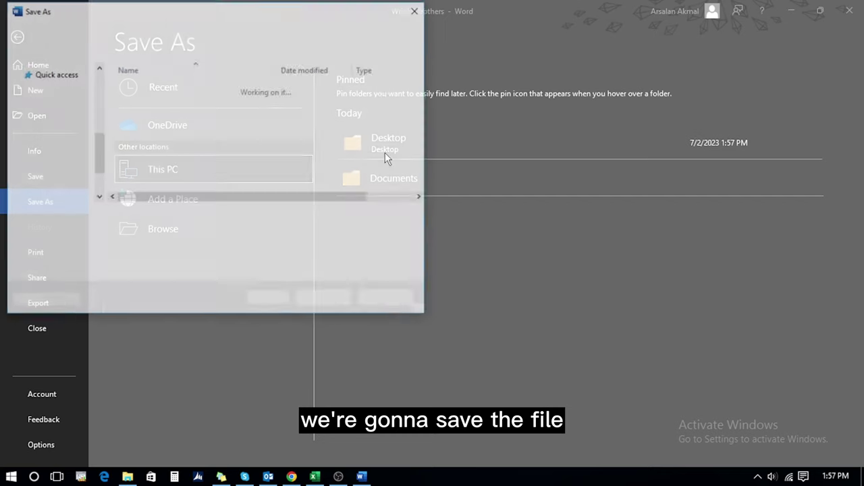
click(153, 218)
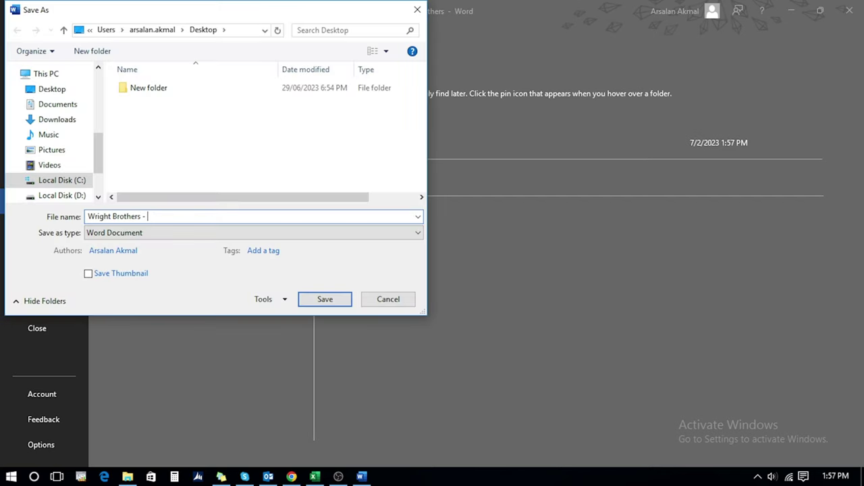
click(336, 301)
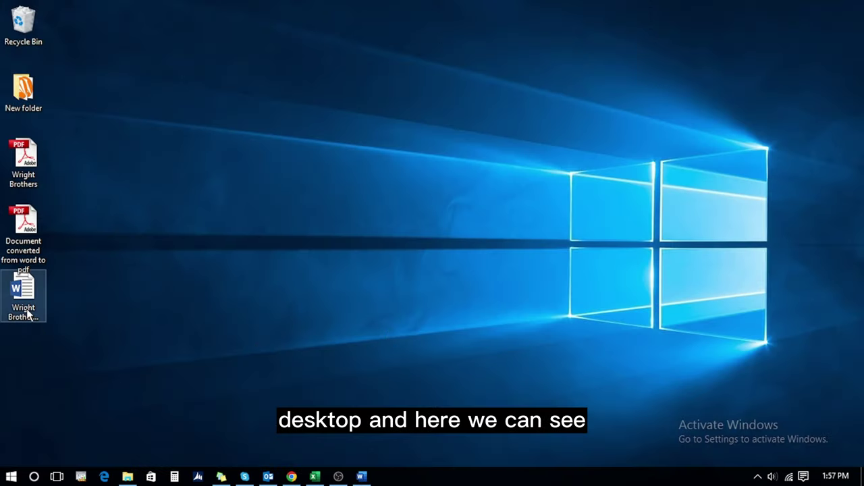
Step: Move the new Word file beside the Wright Brothers PDF on the desktop and select both files
mouse_move(27, 307)
mouse_down()
mouse_move(135, 271)
mouse_move(92, 199)
mouse_up()
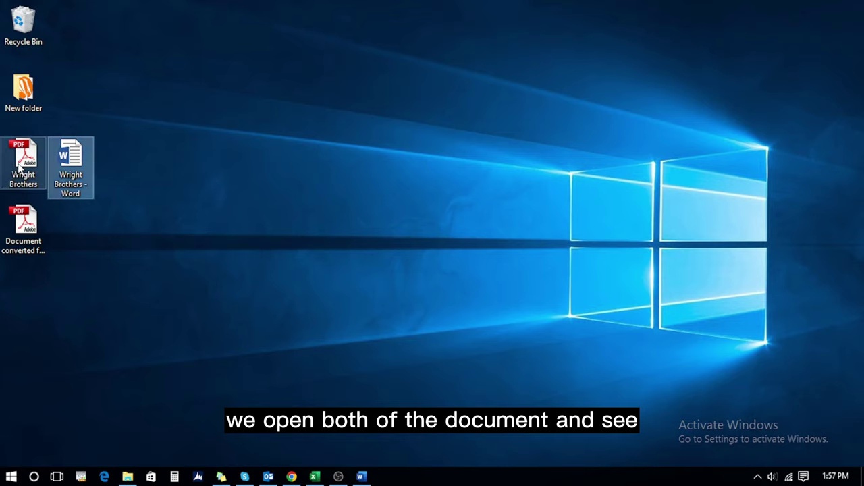
click(20, 169)
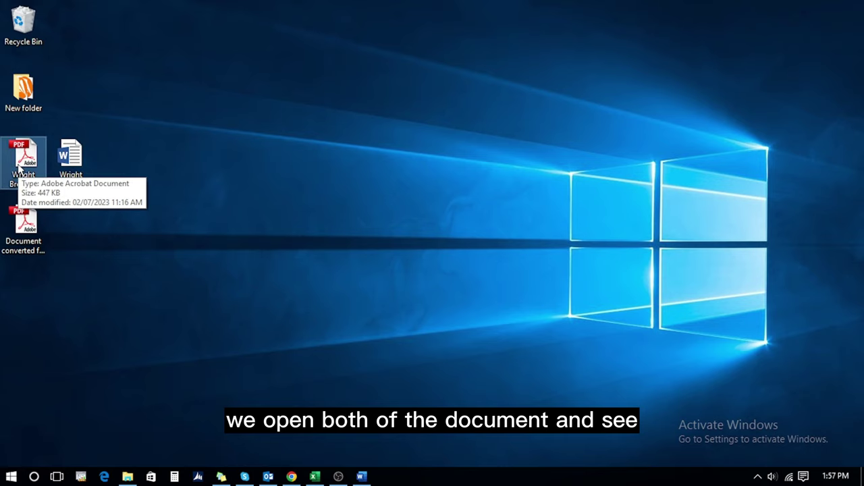
ctrl+click(71, 162)
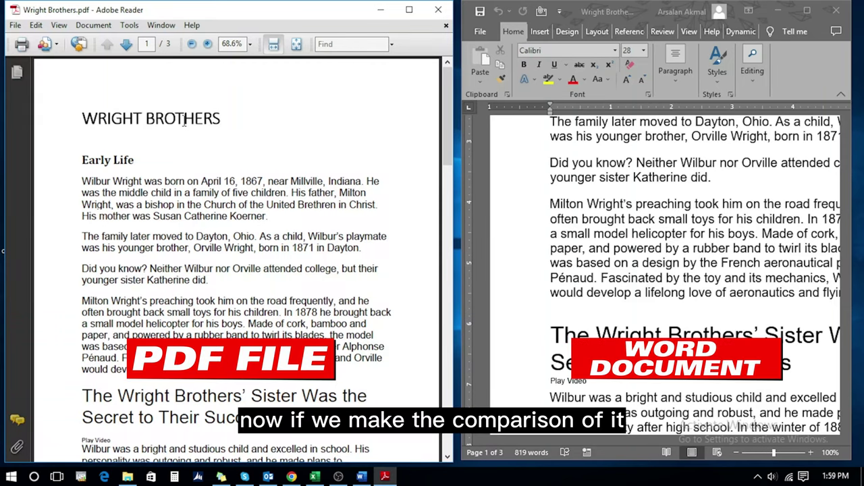
Step: Arrange the PDF and Word versions side by side, zoom Word out to 60%, and scroll both to compare
drag(444, 91, 445, 296)
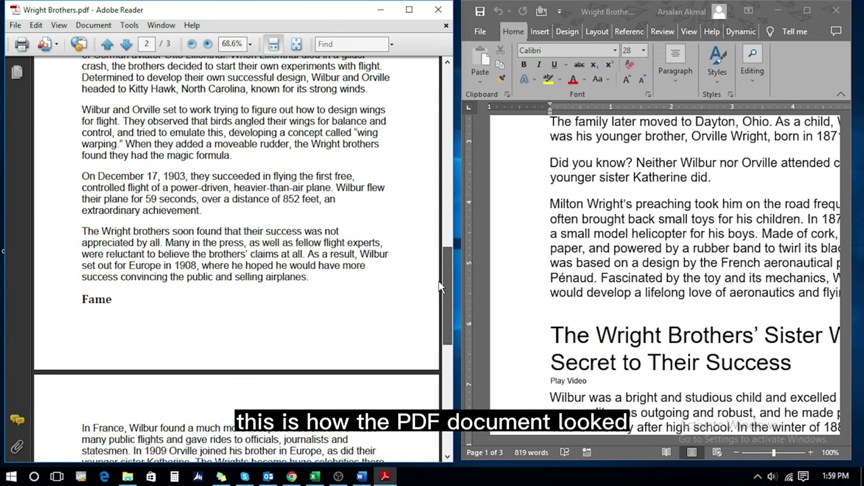
click(746, 208)
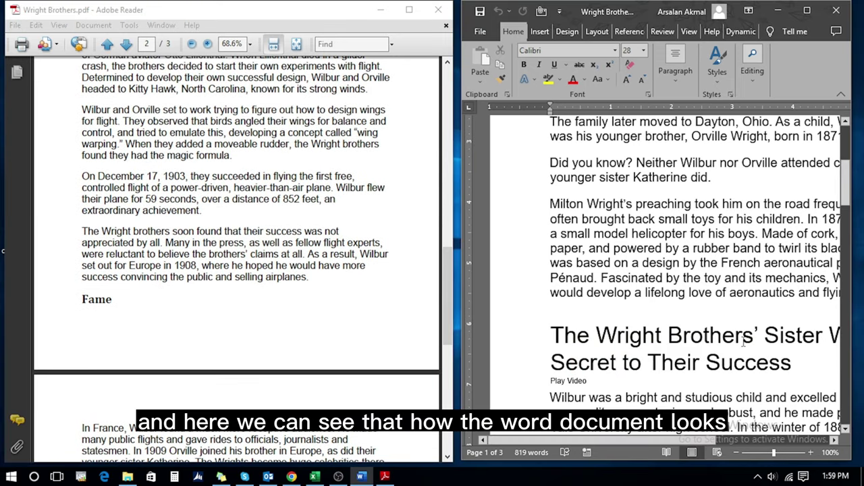
drag(673, 440, 708, 441)
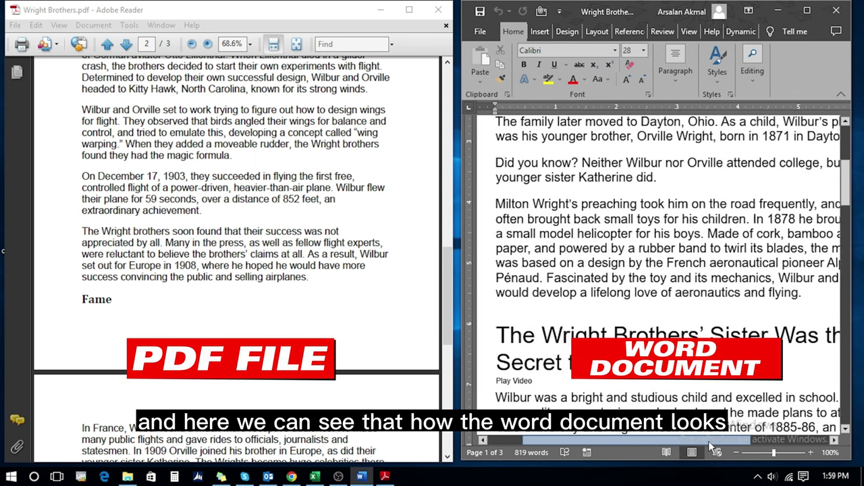
click(737, 452)
click(737, 453)
click(737, 452)
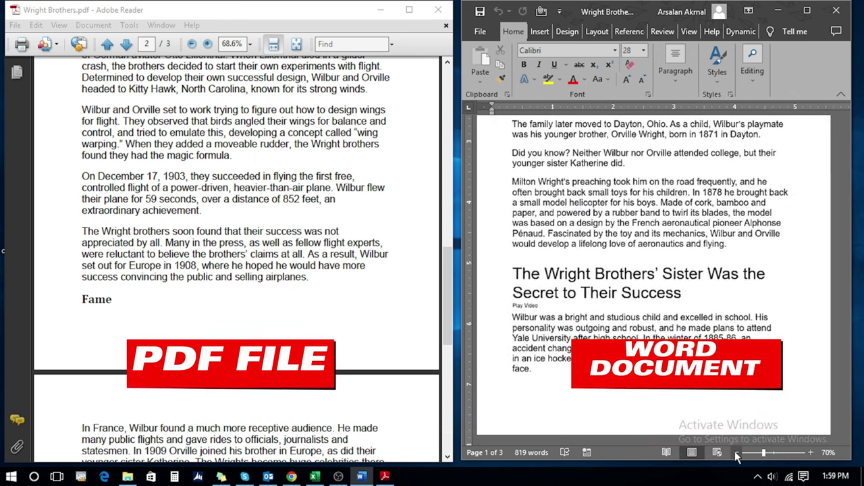
click(737, 453)
mouse_move(846, 236)
mouse_down()
mouse_move(856, 165)
mouse_move(848, 197)
mouse_up()
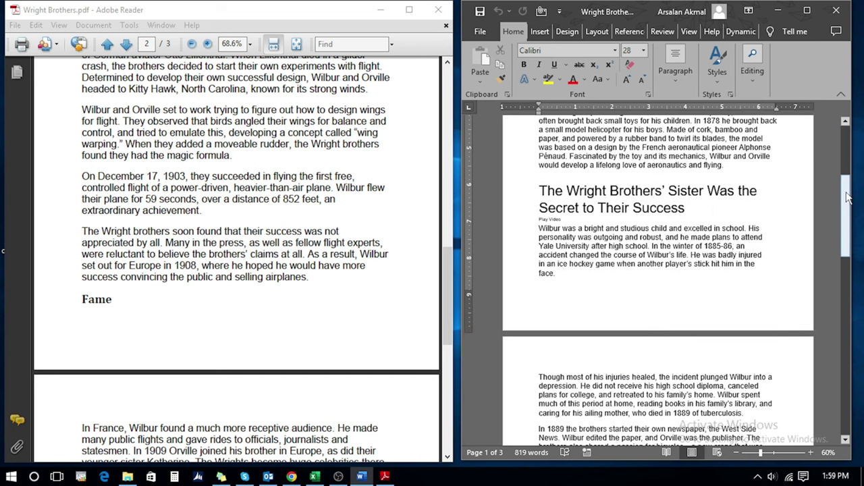
mouse_move(849, 197)
mouse_down()
mouse_move(837, 314)
mouse_move(849, 403)
mouse_up()
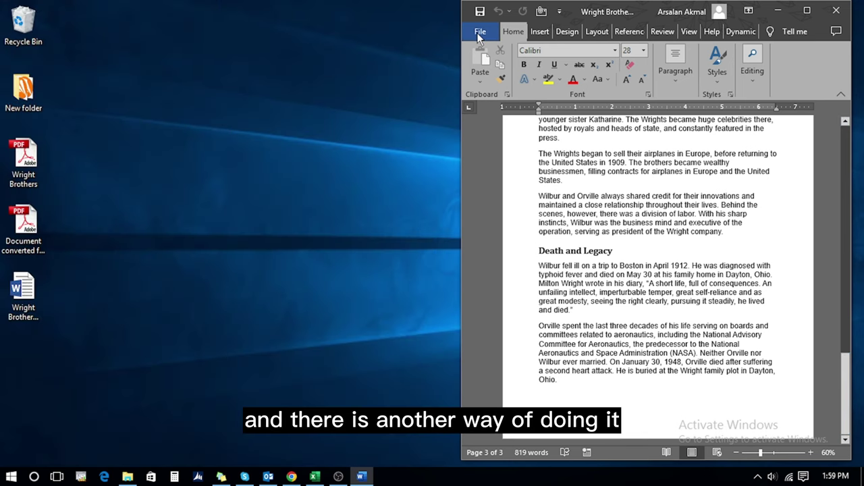
Step: Close the converted document and restore Word to a smaller window
click(478, 34)
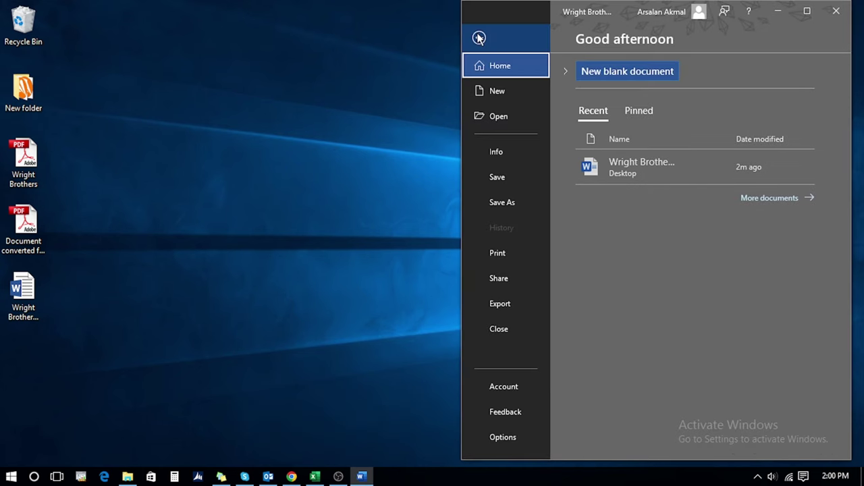
click(836, 11)
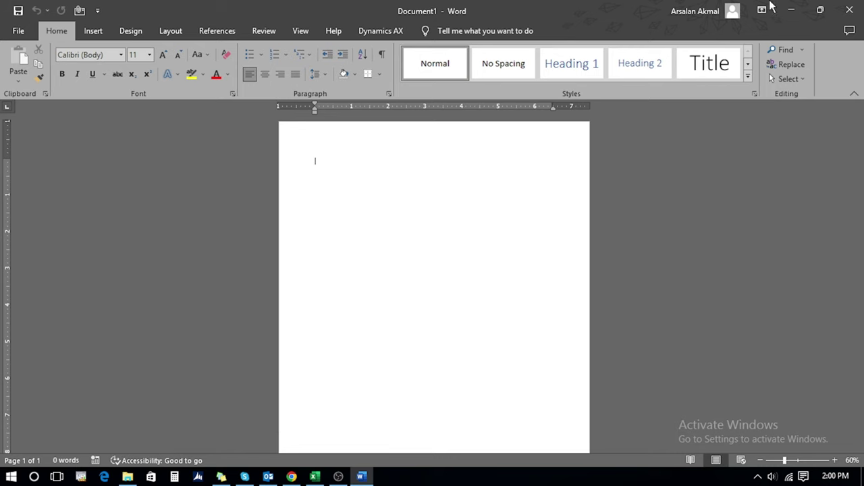
click(819, 9)
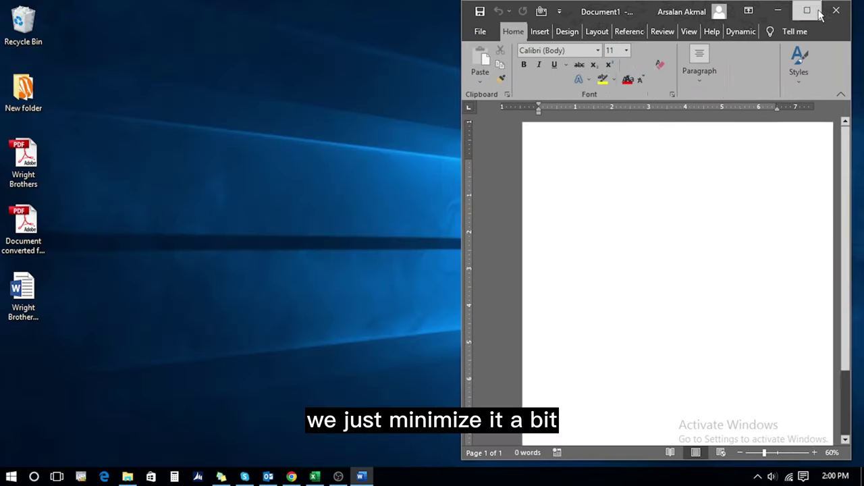
Step: Drag the Wright Brothers PDF from the desktop into Word and accept the conversion
click(476, 34)
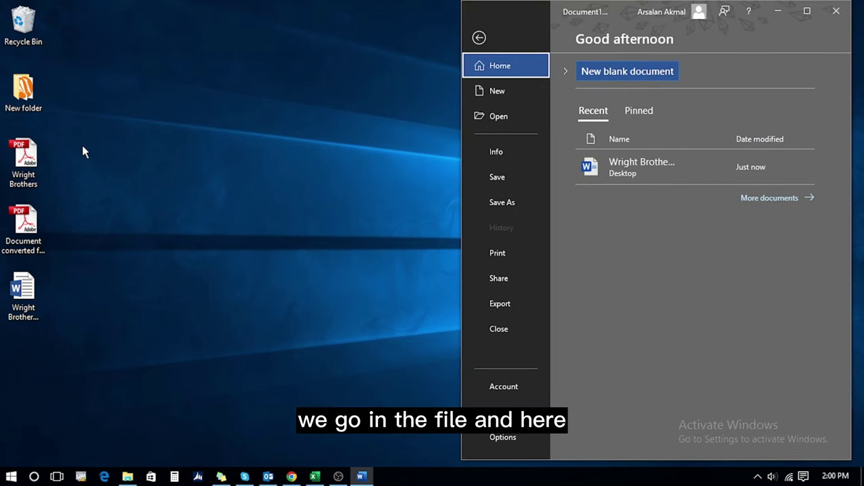
click(24, 156)
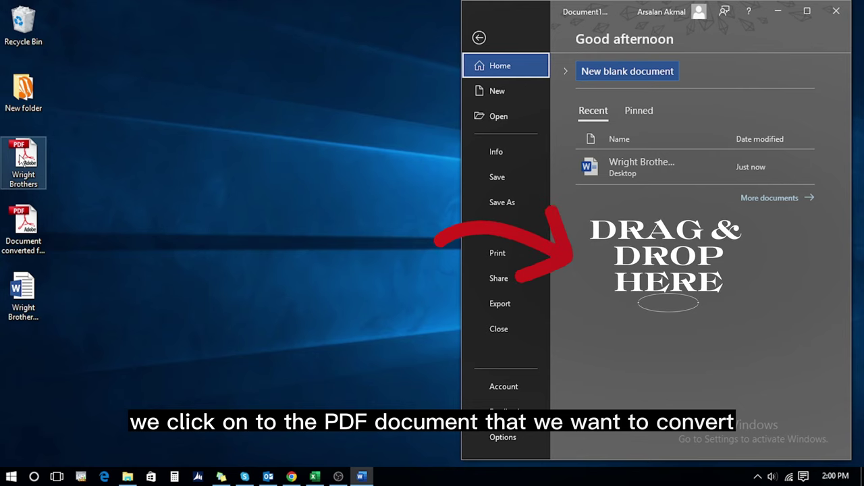
drag(24, 156, 670, 253)
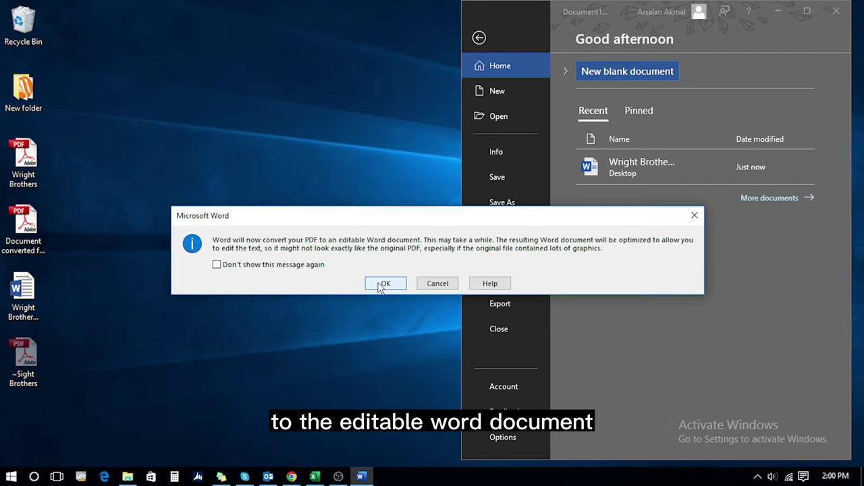
click(380, 286)
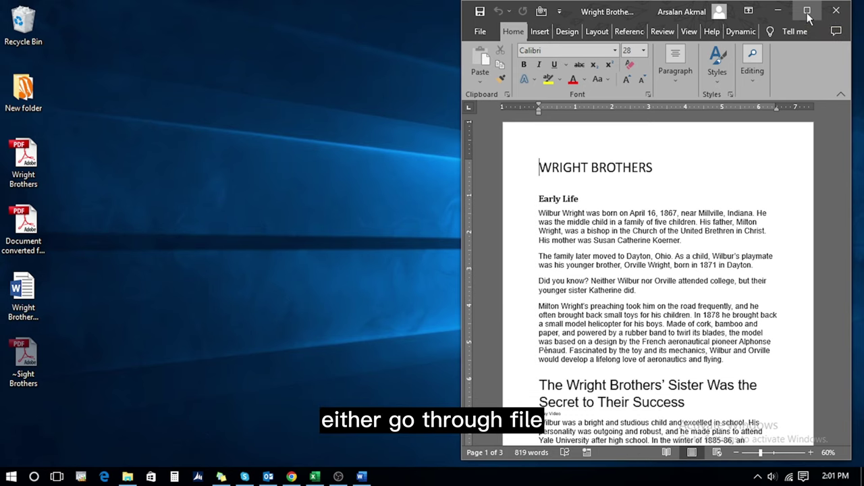
Step: Go back to Word's File backstage, where the 'Wright Brothers' PDF is listed as a recent file
click(480, 31)
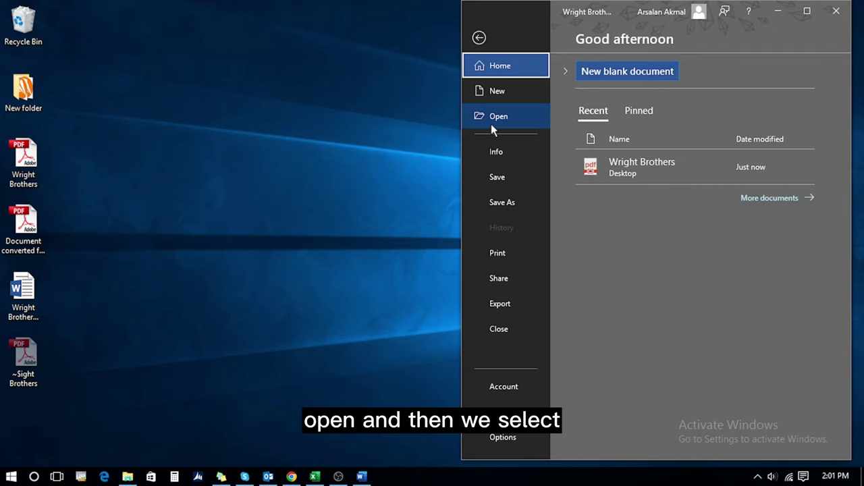